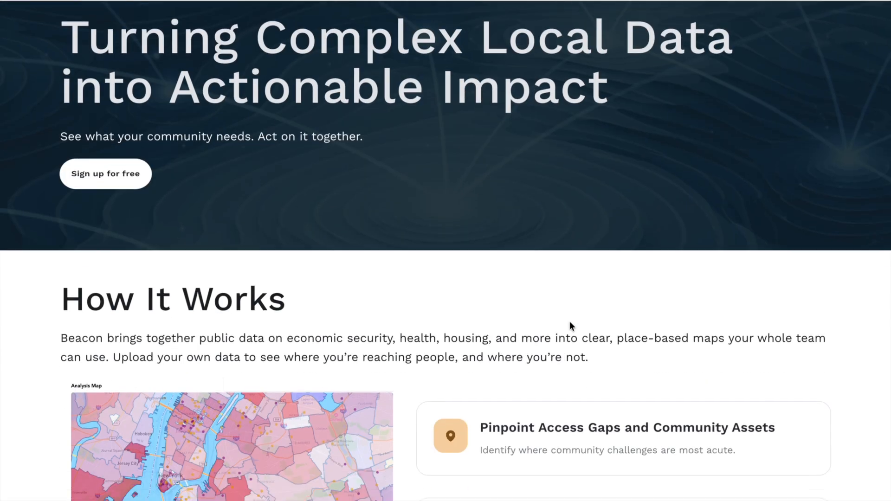
Review the Beacon landing page's sections on how it works, the four getting-started steps and the use cases.
{"action": "scroll", "coordinate": [569, 322], "scroll_direction": "down", "scroll_amount": 2}
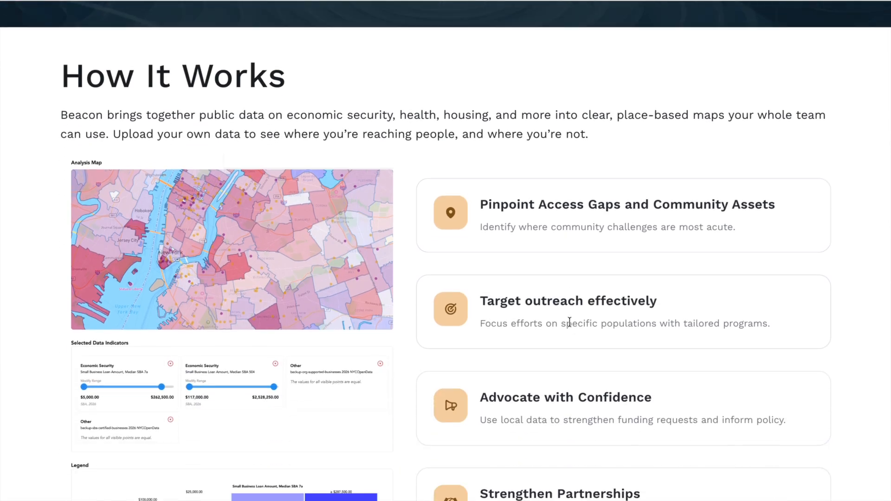
{"action": "scroll", "coordinate": [569, 321], "scroll_direction": "down", "scroll_amount": 5}
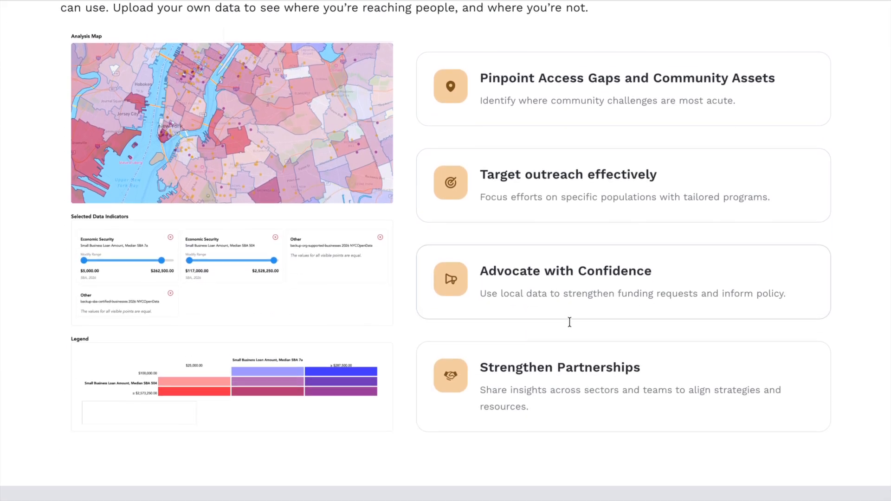
{"action": "scroll", "coordinate": [569, 321], "scroll_direction": "down", "scroll_amount": 3}
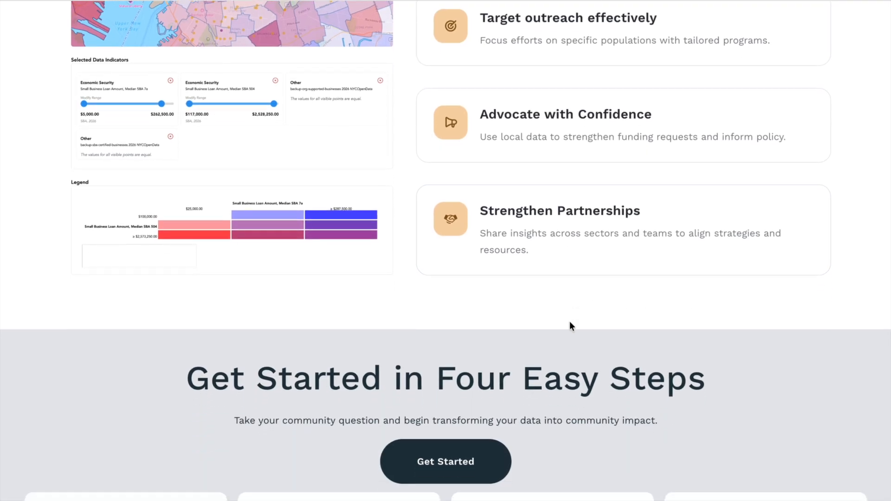
{"action": "scroll", "coordinate": [569, 322], "scroll_direction": "down", "scroll_amount": 2}
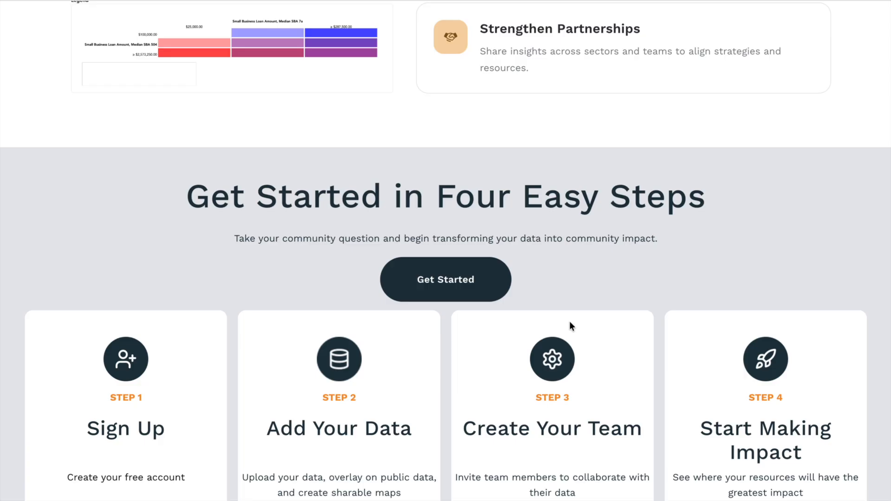
{"action": "scroll", "coordinate": [570, 322], "scroll_direction": "down", "scroll_amount": 5}
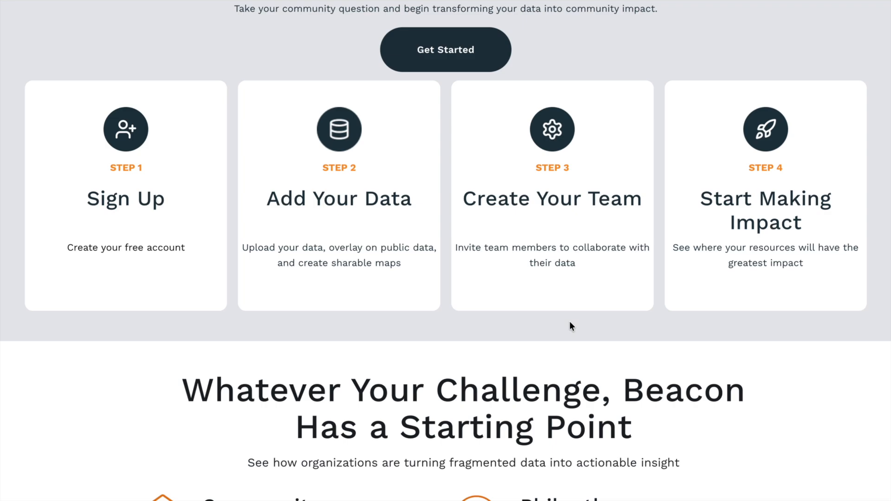
{"action": "scroll", "coordinate": [570, 323], "scroll_direction": "down", "scroll_amount": 4}
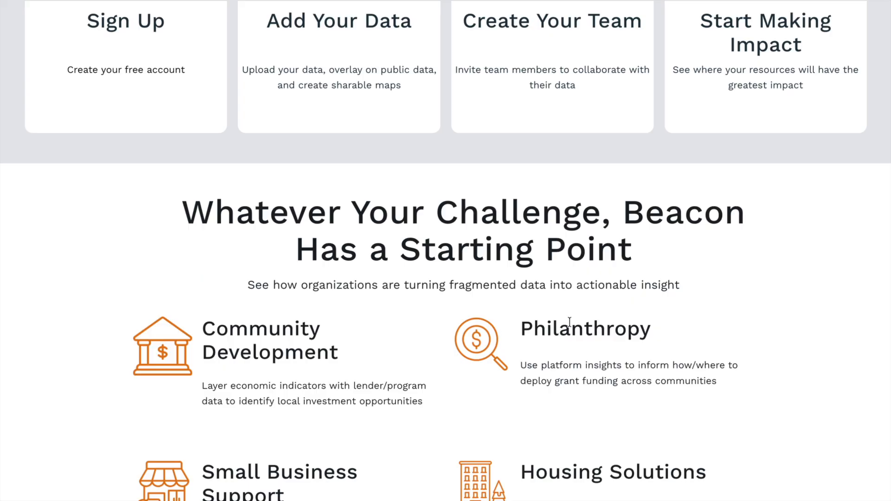
{"action": "scroll", "coordinate": [569, 322], "scroll_direction": "down", "scroll_amount": 3}
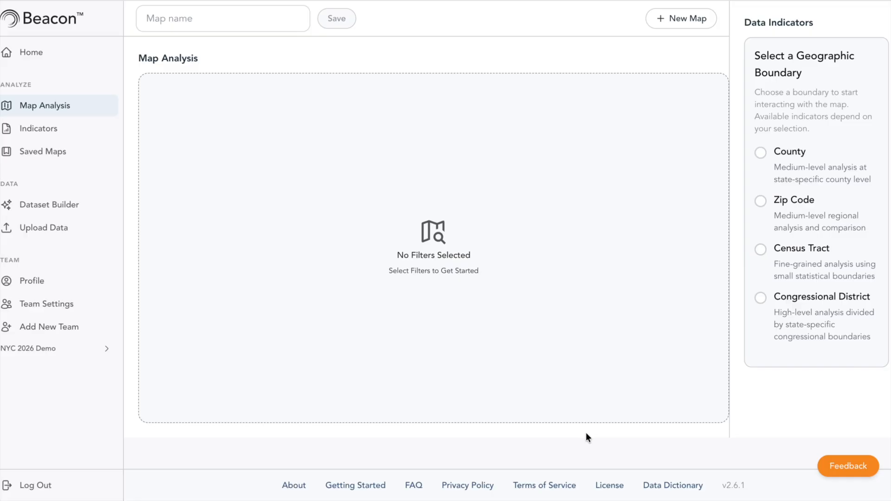
Use Zip Code boundaries and map the public "sba" indicators for median SBA 504 and median SBA 7a small business loan amounts.
{"action": "left_click", "coordinate": [764, 201]}
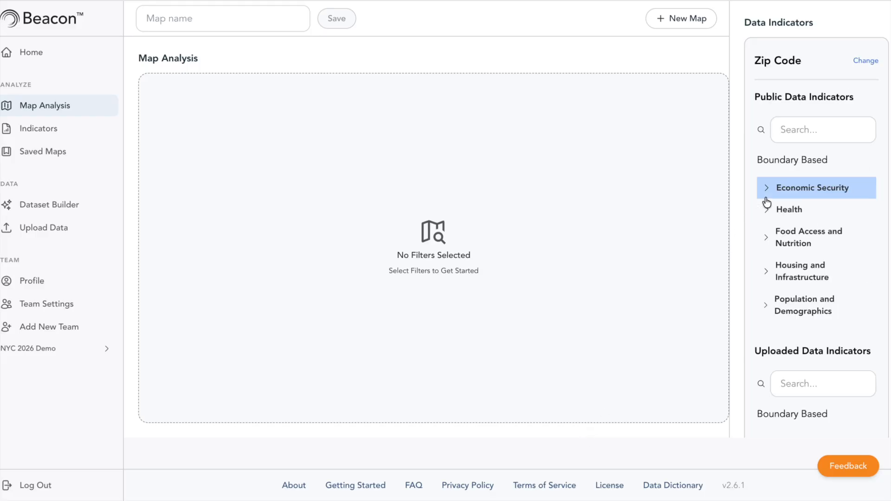
{"action": "left_click", "coordinate": [814, 128]}
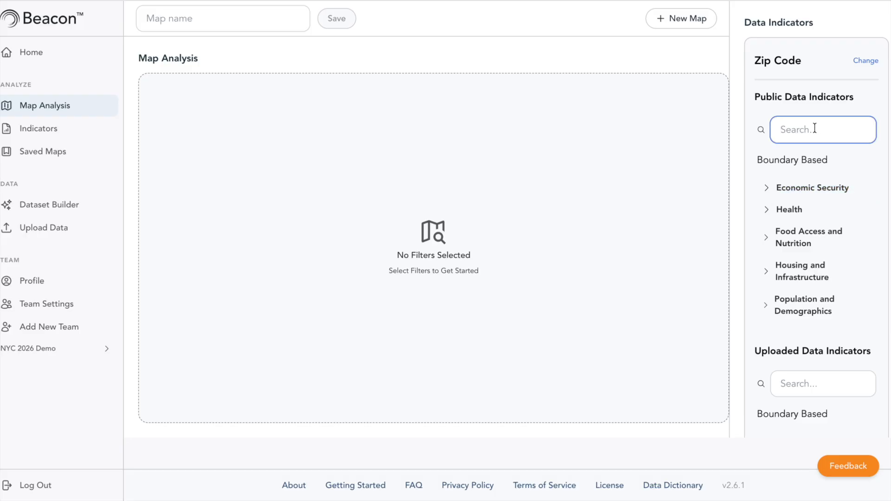
{"action": "type", "text": "sba"}
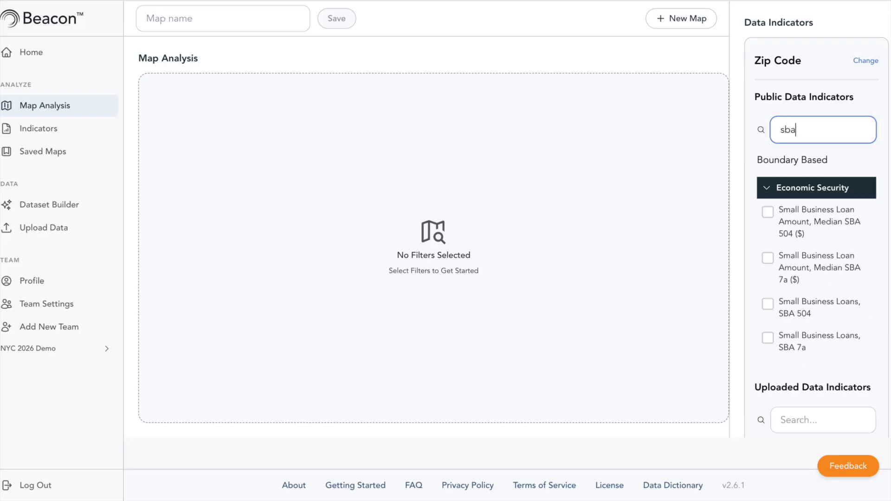
{"action": "left_click", "coordinate": [816, 227]}
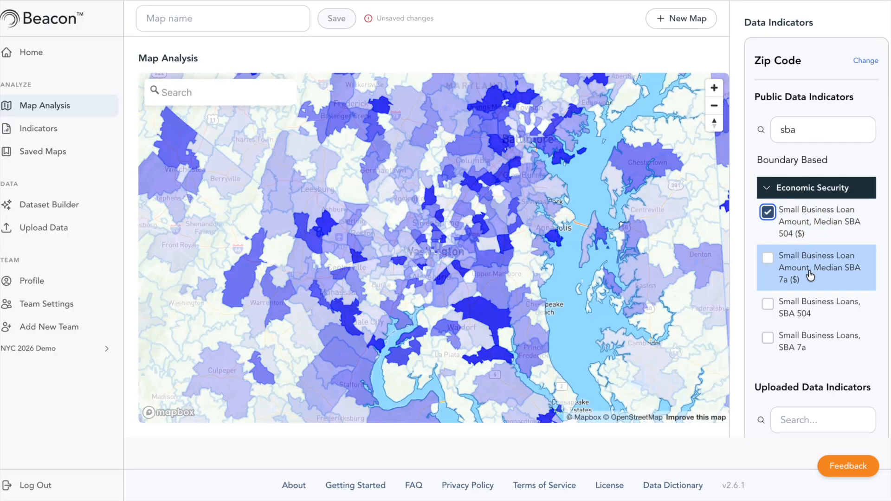
{"action": "left_click", "coordinate": [810, 275]}
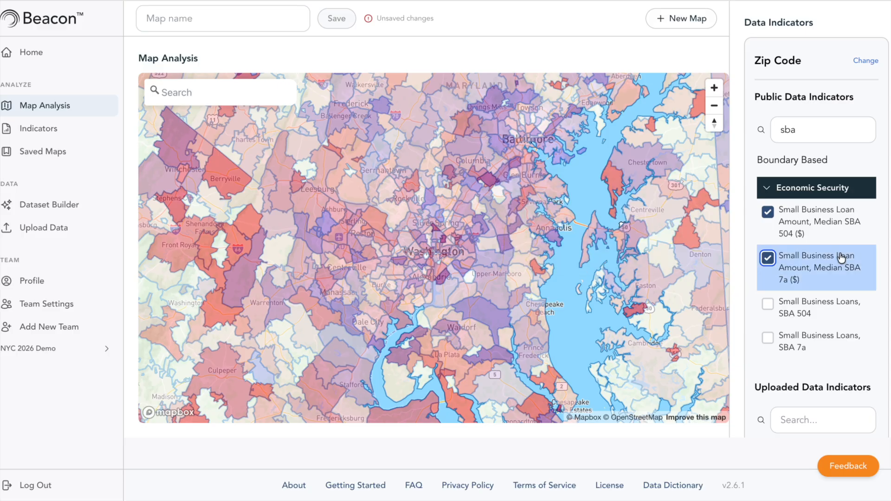
Centre the map on New York City and review the selected indicators' ranges and legend.
{"action": "left_click", "coordinate": [213, 94]}
{"action": "type", "text": "new york"}
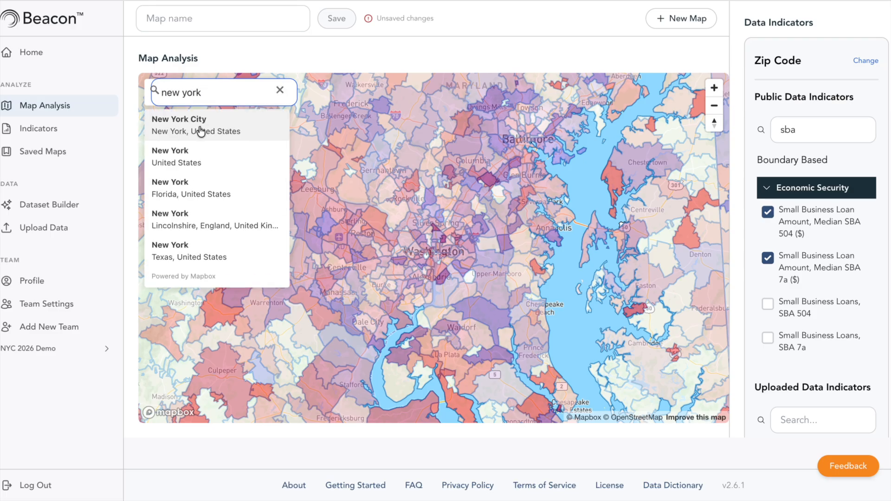
{"action": "left_click", "coordinate": [201, 132]}
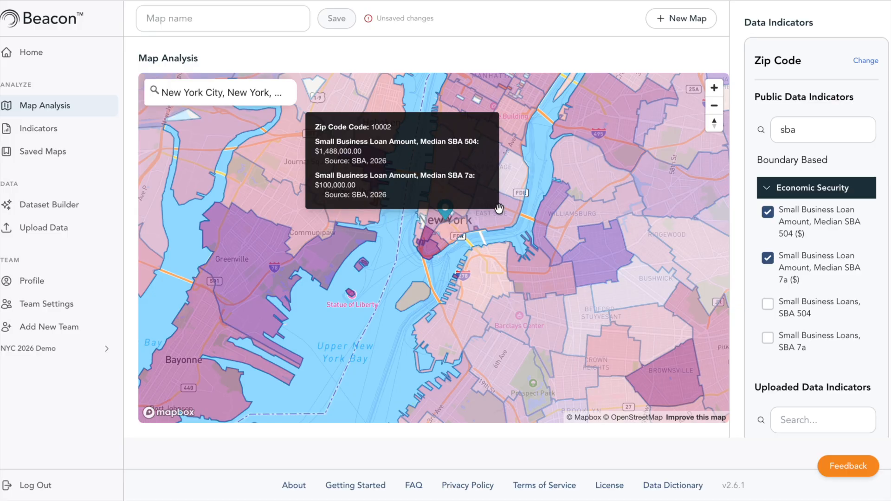
{"action": "scroll", "coordinate": [714, 431], "scroll_direction": "down", "scroll_amount": 9}
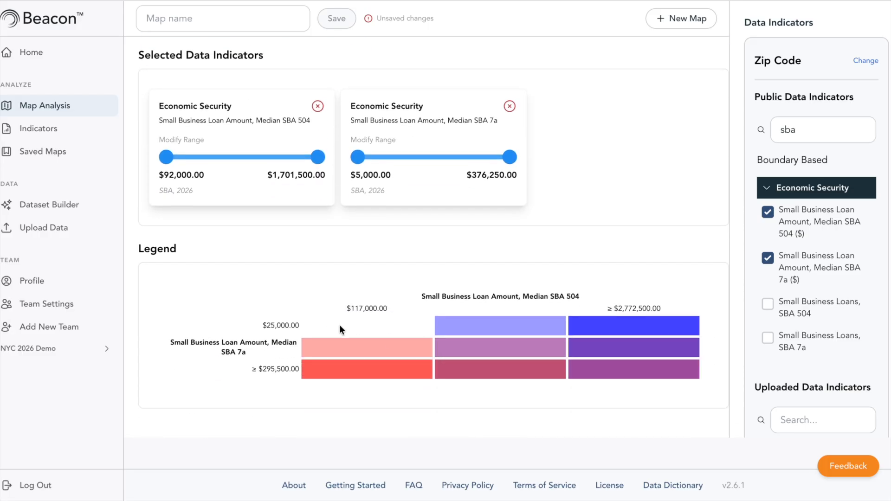
{"action": "scroll", "coordinate": [300, 241], "scroll_direction": "up", "scroll_amount": 10}
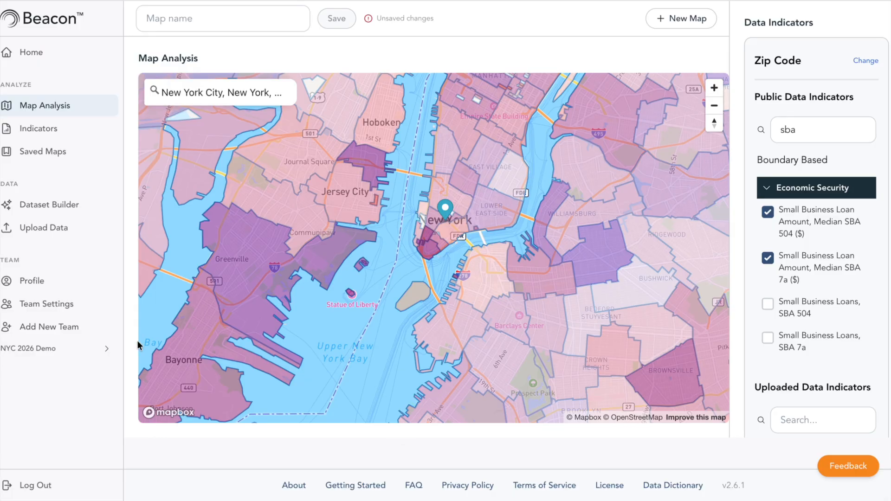
Name the map NYC Businesses and save it.
{"action": "left_click", "coordinate": [187, 17]}
{"action": "type", "text": "NYC Businesses"}
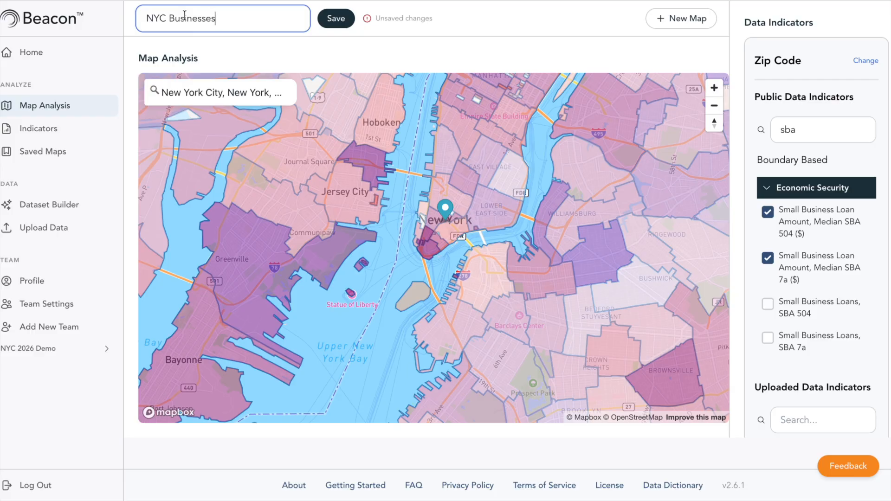
{"action": "left_click", "coordinate": [332, 22]}
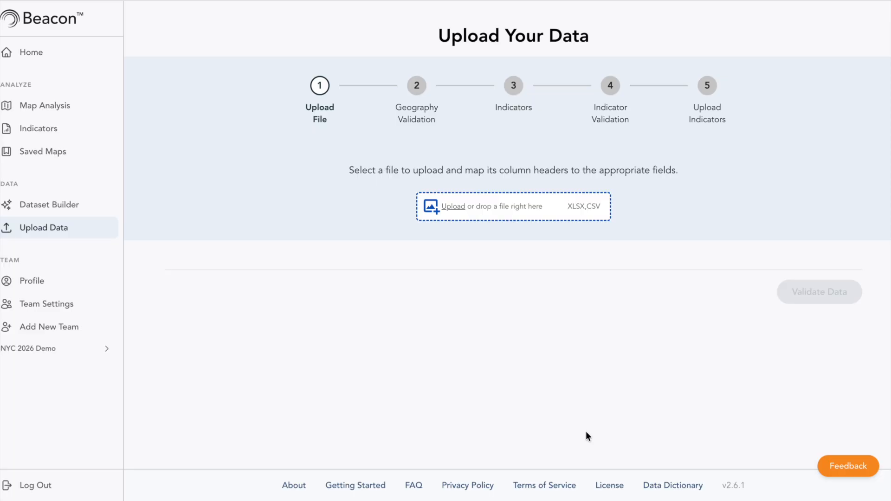
Upload the vendor data file and set its geography type to Address.
{"action": "left_click", "coordinate": [524, 200]}
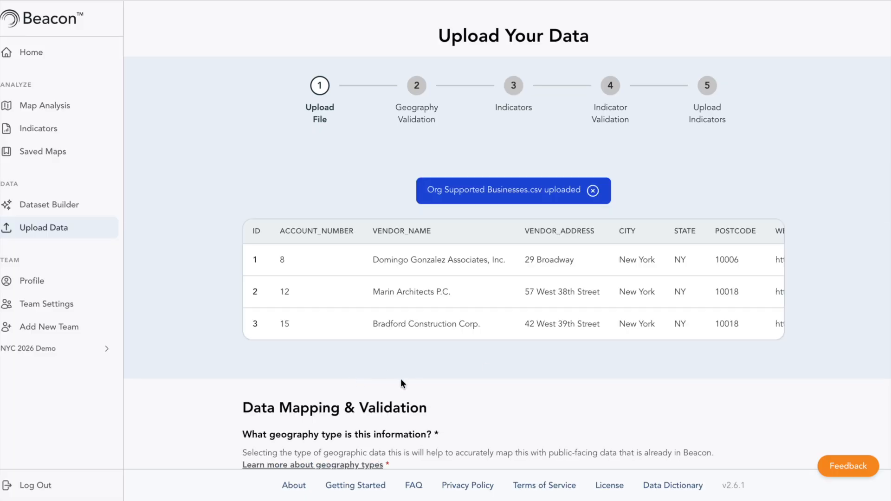
{"action": "scroll", "coordinate": [403, 381], "scroll_direction": "down", "scroll_amount": 3}
{"action": "left_click", "coordinate": [334, 353]}
{"action": "left_click", "coordinate": [324, 358]}
{"action": "scroll", "coordinate": [325, 358], "scroll_direction": "down", "scroll_amount": 2}
Map location name to Vendor_Name, street address to Vendor_Address, city to City, state to State and ZIP code to Postcode.
{"action": "left_click", "coordinate": [341, 356]}
{"action": "left_click", "coordinate": [341, 401]}
{"action": "left_click", "coordinate": [459, 355]}
{"action": "left_click", "coordinate": [482, 417]}
{"action": "left_click", "coordinate": [627, 364]}
{"action": "left_click", "coordinate": [634, 433]}
{"action": "left_click", "coordinate": [327, 434]}
{"action": "left_click", "coordinate": [308, 453]}
{"action": "left_click", "coordinate": [506, 434]}
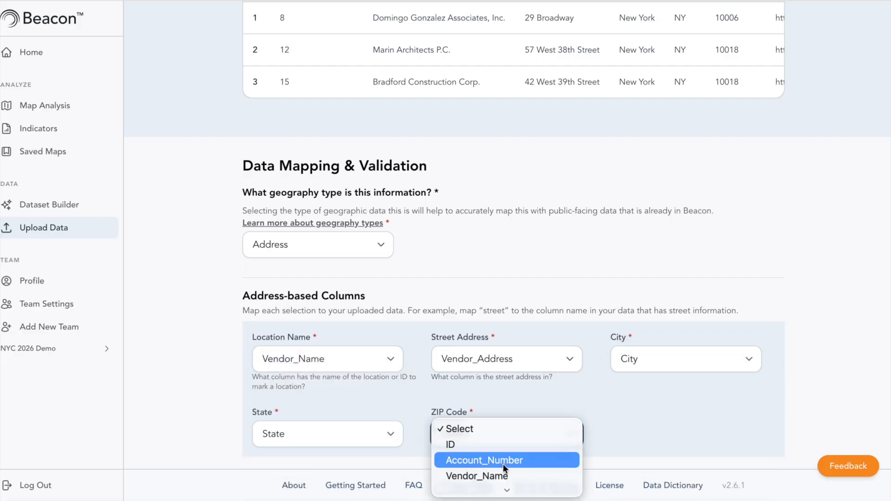
{"action": "left_click", "coordinate": [481, 471]}
Validate the uploaded address data and continue to the indicator mapping.
{"action": "scroll", "coordinate": [800, 420], "scroll_direction": "down", "scroll_amount": 2}
{"action": "left_click", "coordinate": [801, 420]}
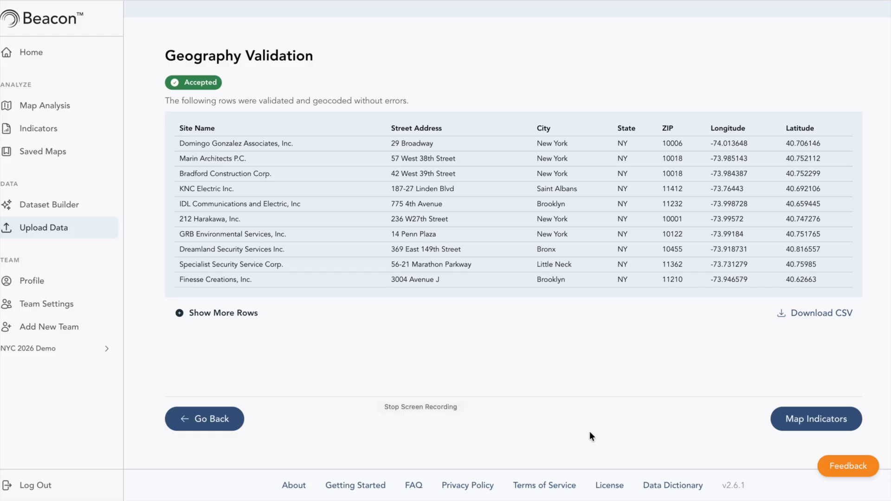
{"action": "left_click", "coordinate": [795, 418]}
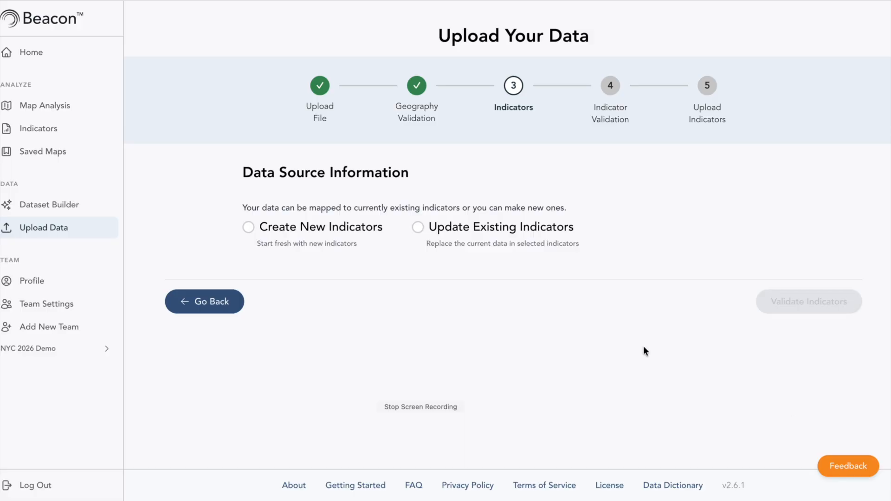
Choose to create new indicators, with NYCSBSOrg as the data source name and 2026 as the data year.
{"action": "left_click", "coordinate": [302, 225]}
{"action": "left_click", "coordinate": [300, 297]}
{"action": "type", "text": "NYCSBSOrg"}
{"action": "key", "text": "Tab"}
{"action": "type", "text": "2026"}
Name the new indicator orgs-we-support and set its values to None (location only).
{"action": "scroll", "coordinate": [460, 311], "scroll_direction": "down", "scroll_amount": 5}
{"action": "left_click", "coordinate": [276, 316]}
{"action": "type", "text": "o"}
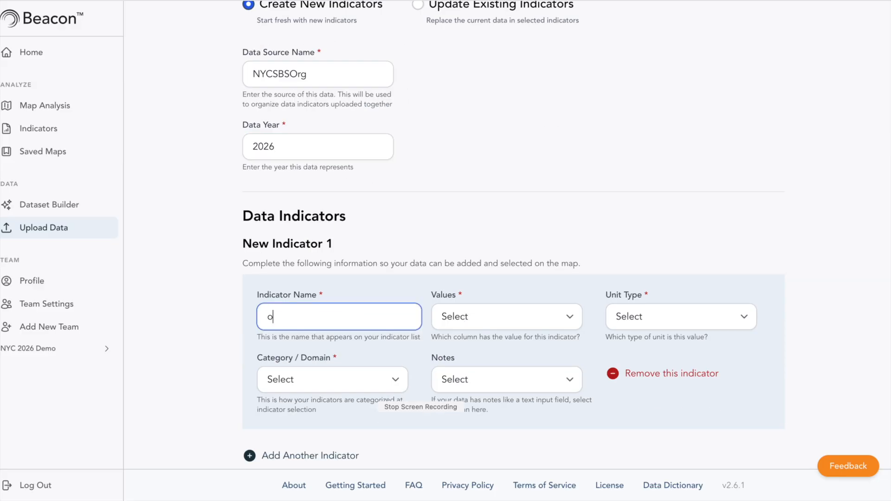
{"action": "type", "text": "rgs-we-support"}
{"action": "left_click", "coordinate": [469, 318]}
{"action": "left_click", "coordinate": [474, 327]}
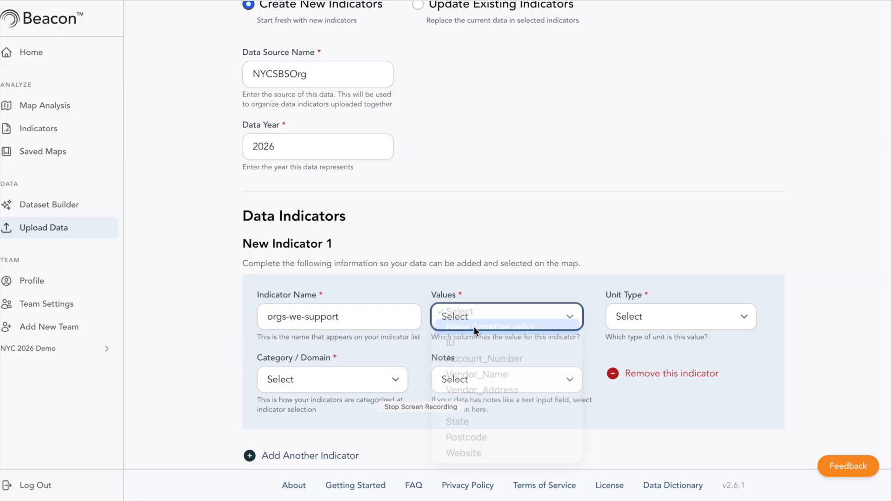
Set the indicator's category to Other and use the Website column for its notes.
{"action": "left_click", "coordinate": [357, 380]}
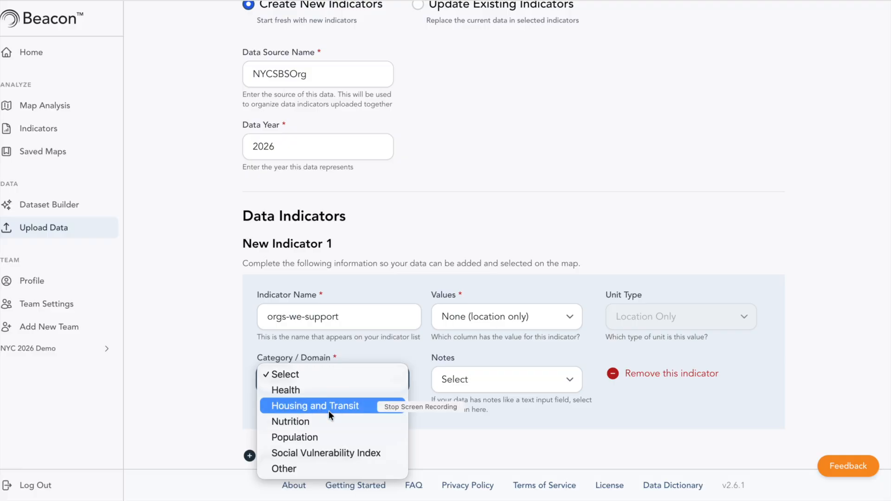
{"action": "left_click", "coordinate": [325, 469]}
{"action": "left_click", "coordinate": [478, 377]}
{"action": "left_click", "coordinate": [477, 478]}
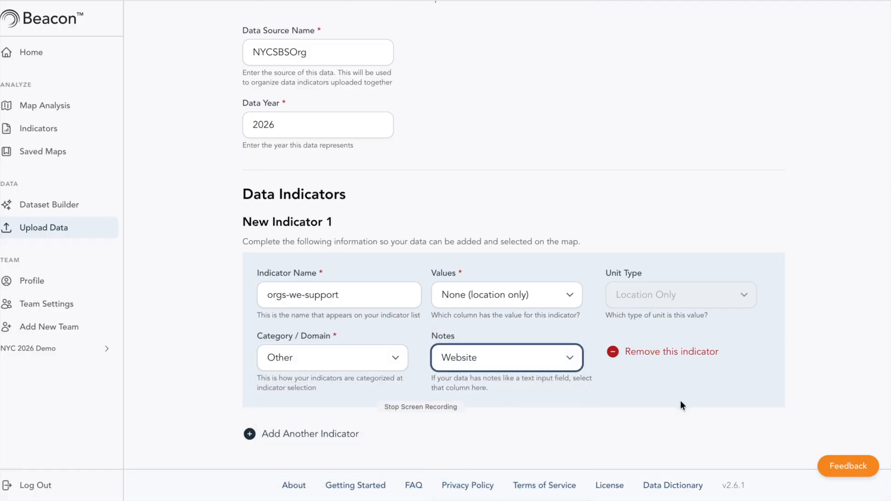
Validate the orgs-we-support indicator and finish its upload, continuing to the map analysis.
{"action": "scroll", "coordinate": [680, 400], "scroll_direction": "down", "scroll_amount": 3}
{"action": "left_click", "coordinate": [784, 415]}
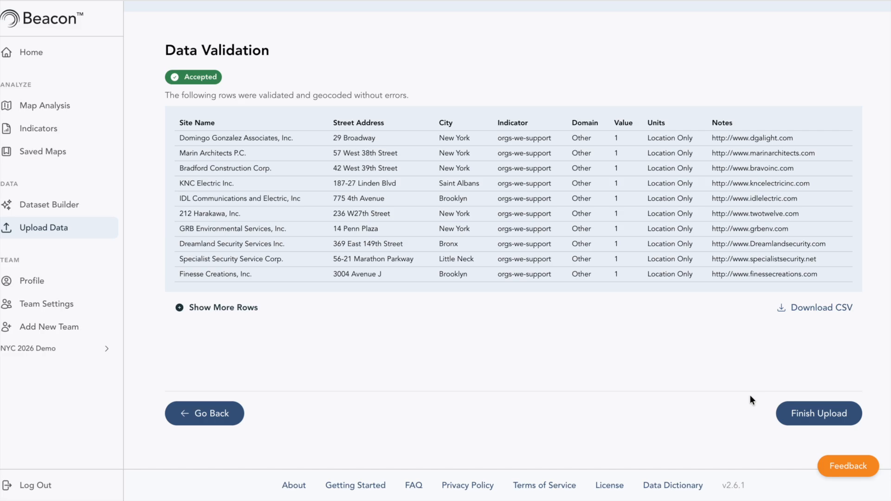
{"action": "left_click", "coordinate": [791, 414]}
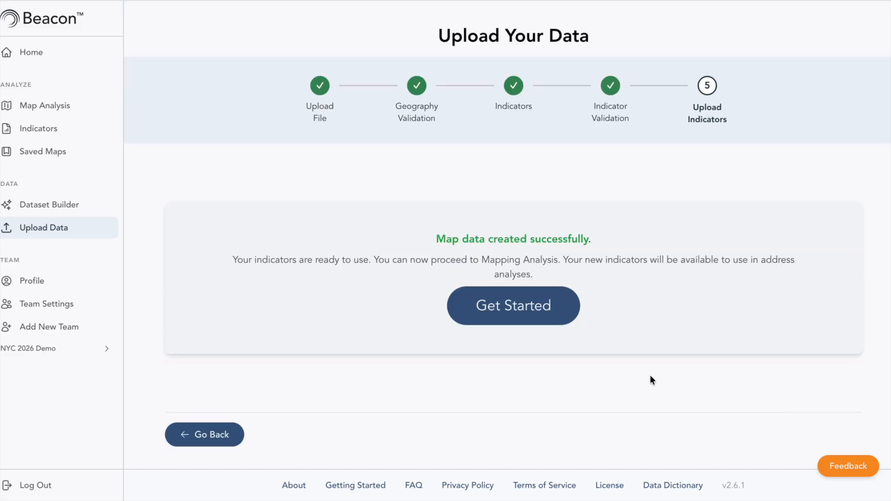
{"action": "left_click", "coordinate": [523, 308]}
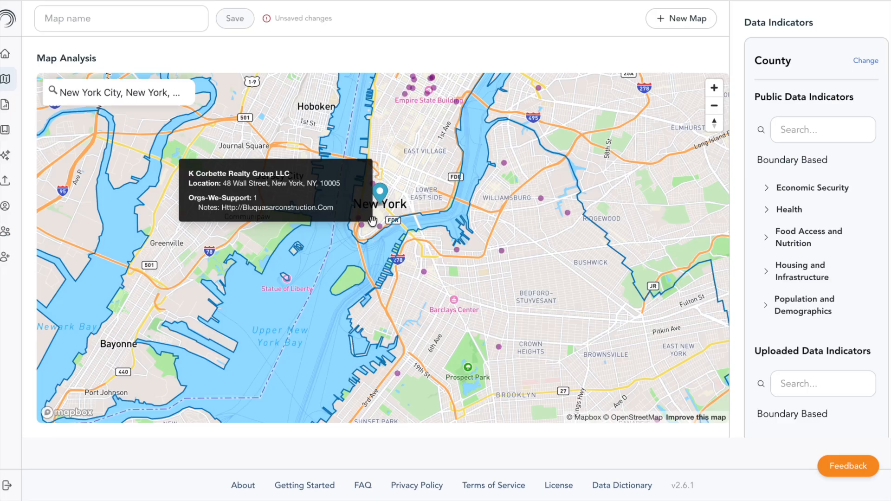
{"action": "mouse_move", "coordinate": [456, 100]}
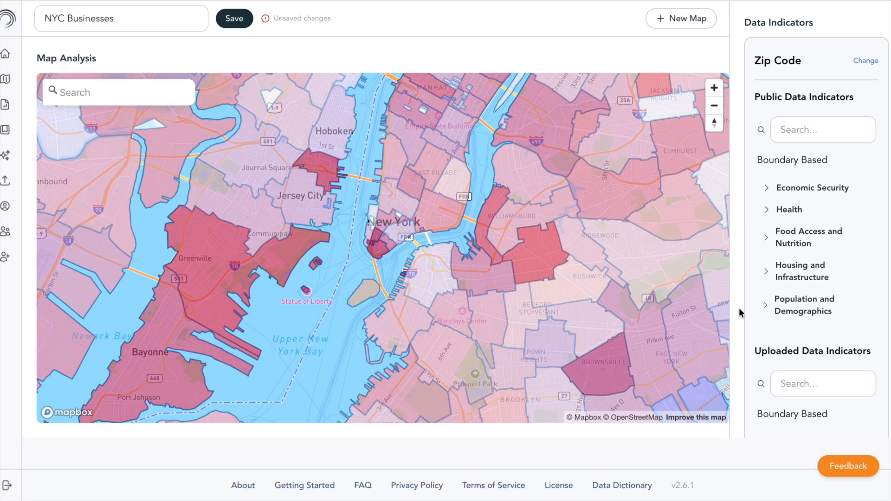
Overlay the uploaded address-based NYCsmallbusiness indicator from the Other category on the NYC Businesses map.
{"action": "scroll", "coordinate": [792, 332], "scroll_direction": "down", "scroll_amount": 3}
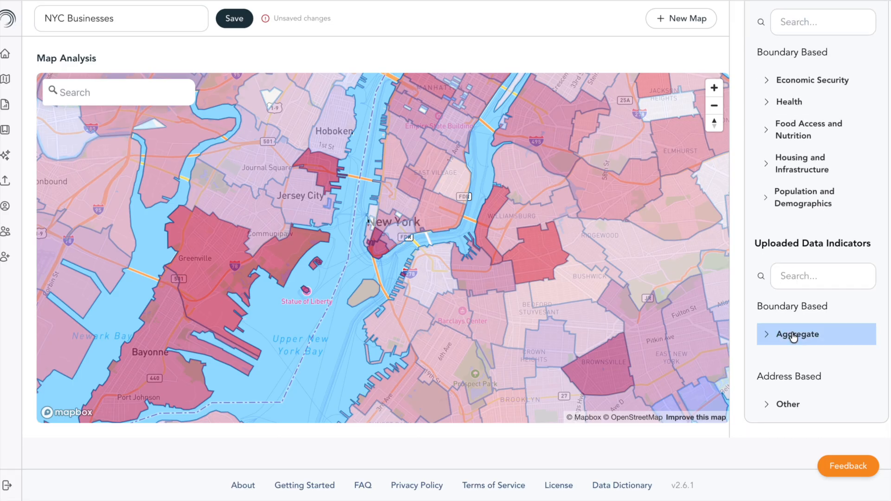
{"action": "left_click", "coordinate": [783, 412]}
{"action": "scroll", "coordinate": [788, 404], "scroll_direction": "down", "scroll_amount": 5}
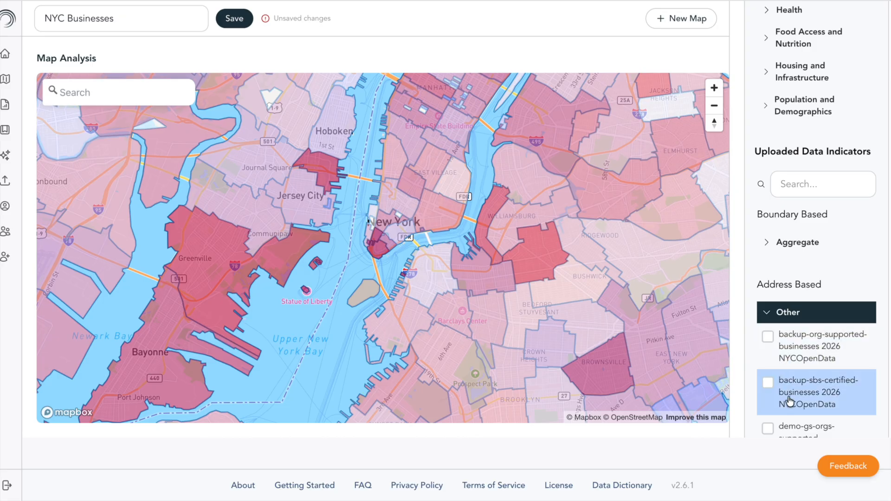
{"action": "left_click", "coordinate": [768, 380]}
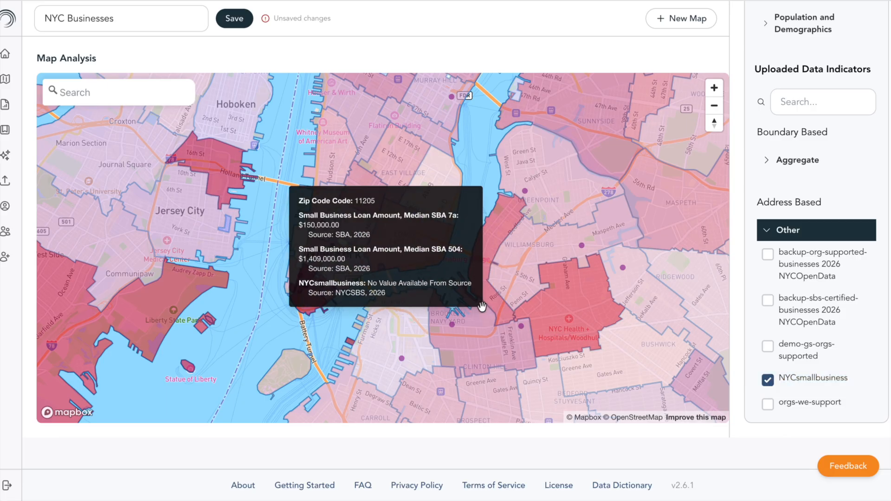
Inspect the zip code details around Brooklyn and add the backup-sbs-certified-businesses 2026 NYCOpenData indicator to the map.
{"action": "mouse_move", "coordinate": [421, 302]}
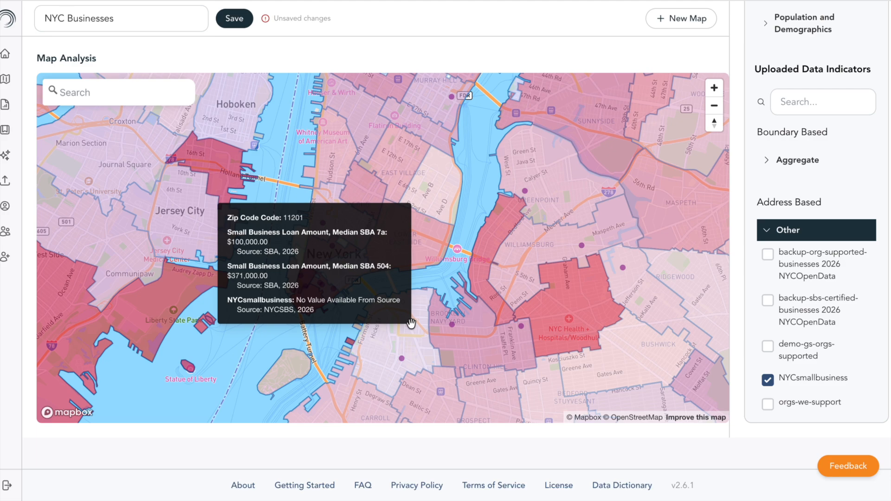
{"action": "mouse_move", "coordinate": [401, 359]}
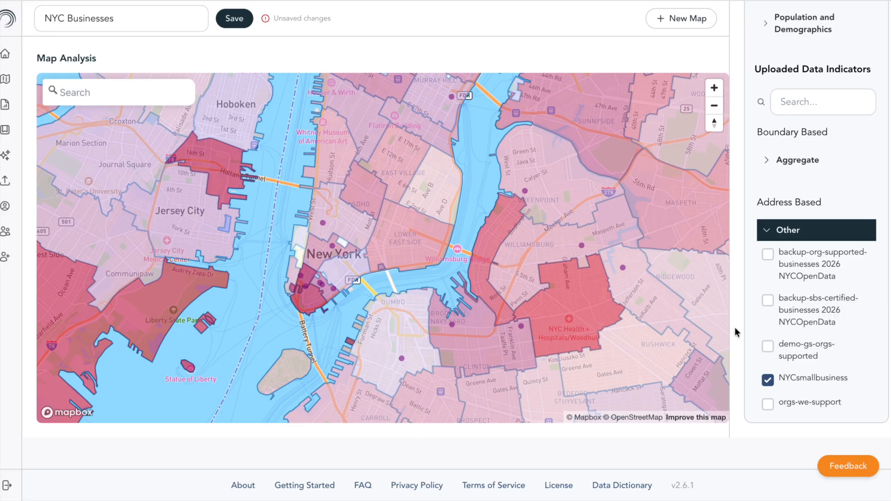
{"action": "left_click", "coordinate": [768, 300]}
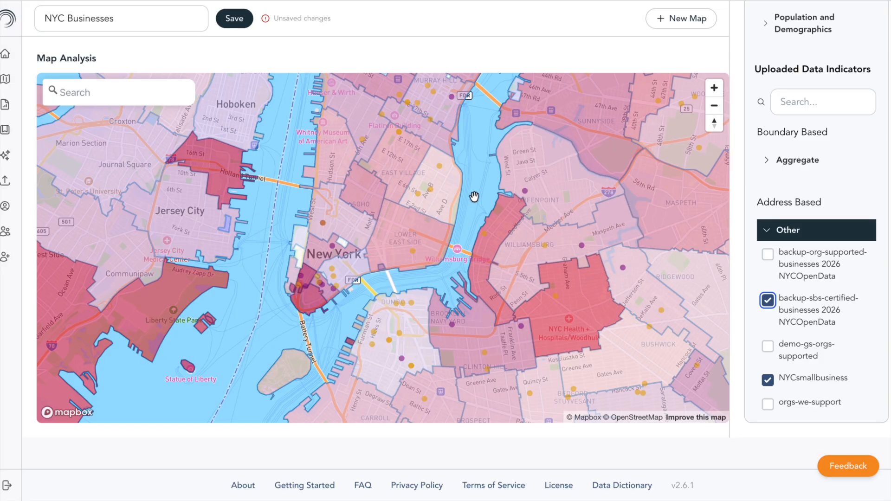
Inspect the details of the Innovating Teams LLC marker in the East Village and save the NYC Businesses map.
{"action": "mouse_move", "coordinate": [417, 193]}
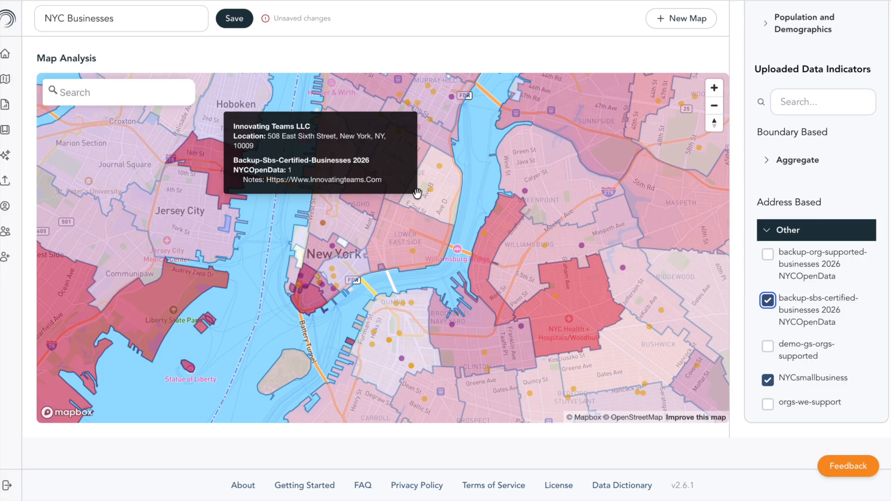
{"action": "left_click_drag", "start_coordinate": [417, 192], "coordinate": [415, 200]}
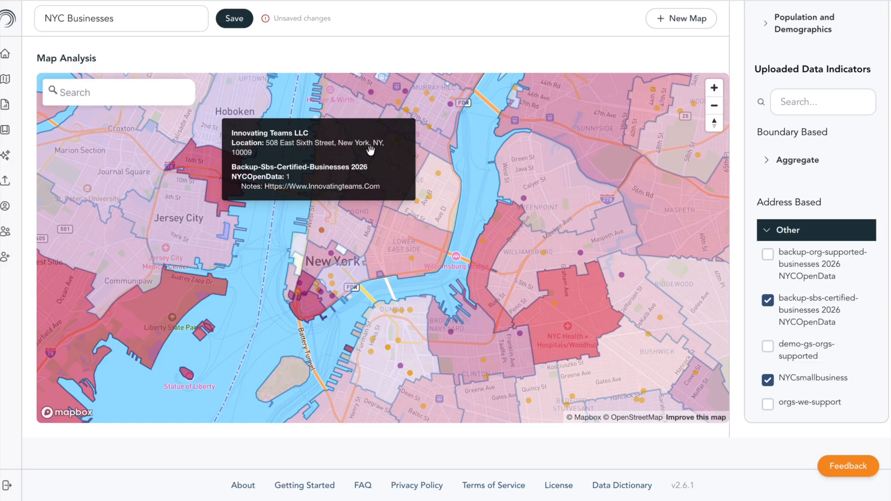
{"action": "left_click", "coordinate": [235, 18]}
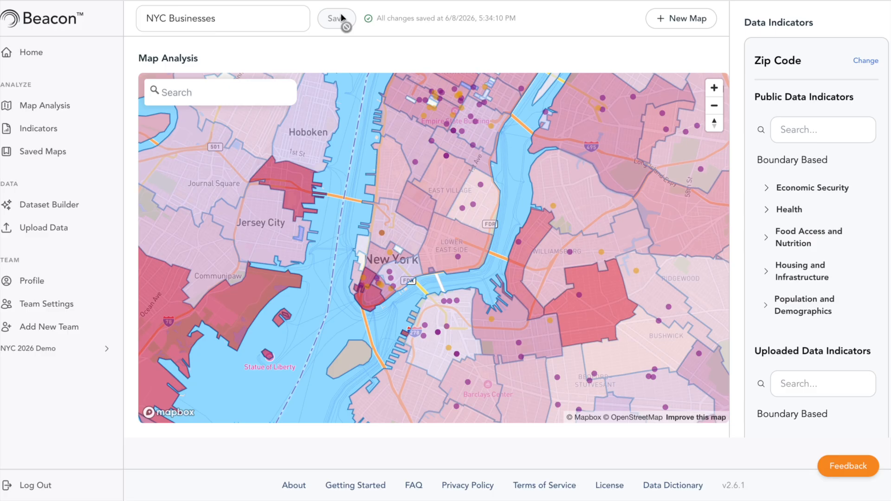
Toggle the team sharing status of the orgs-we-support indicator in the indicators list.
{"action": "left_click", "coordinate": [47, 129]}
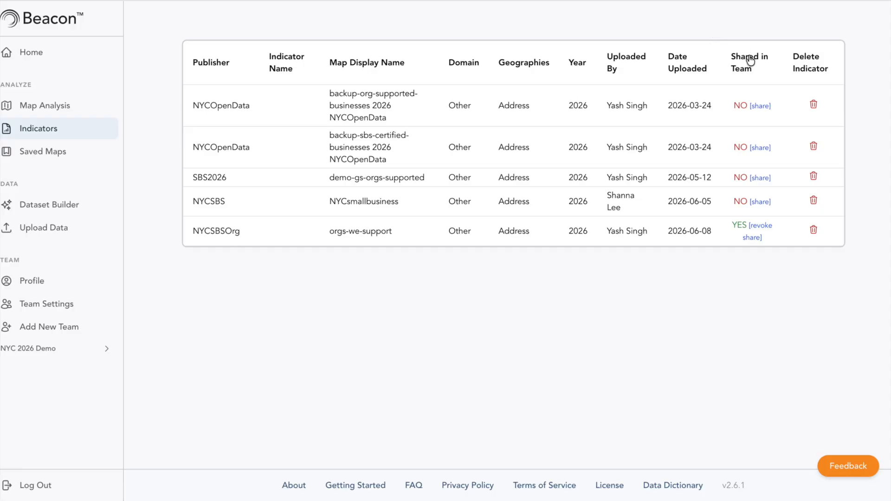
{"action": "left_click", "coordinate": [757, 226]}
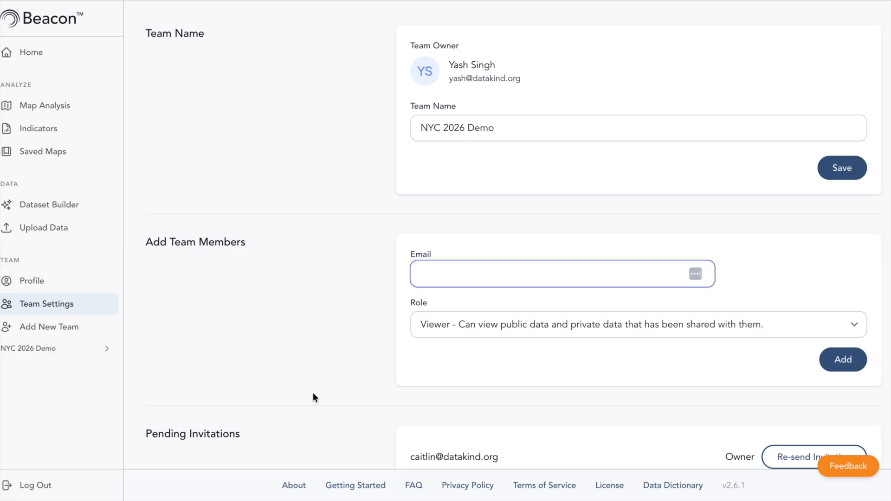
Open the role options for adding a member to the NYC 2026 Demo team in the team settings.
{"action": "left_click", "coordinate": [513, 324]}
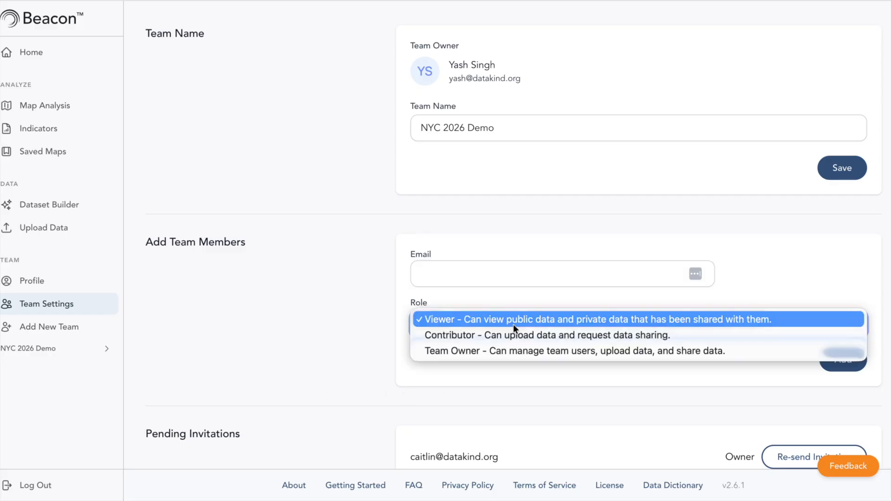